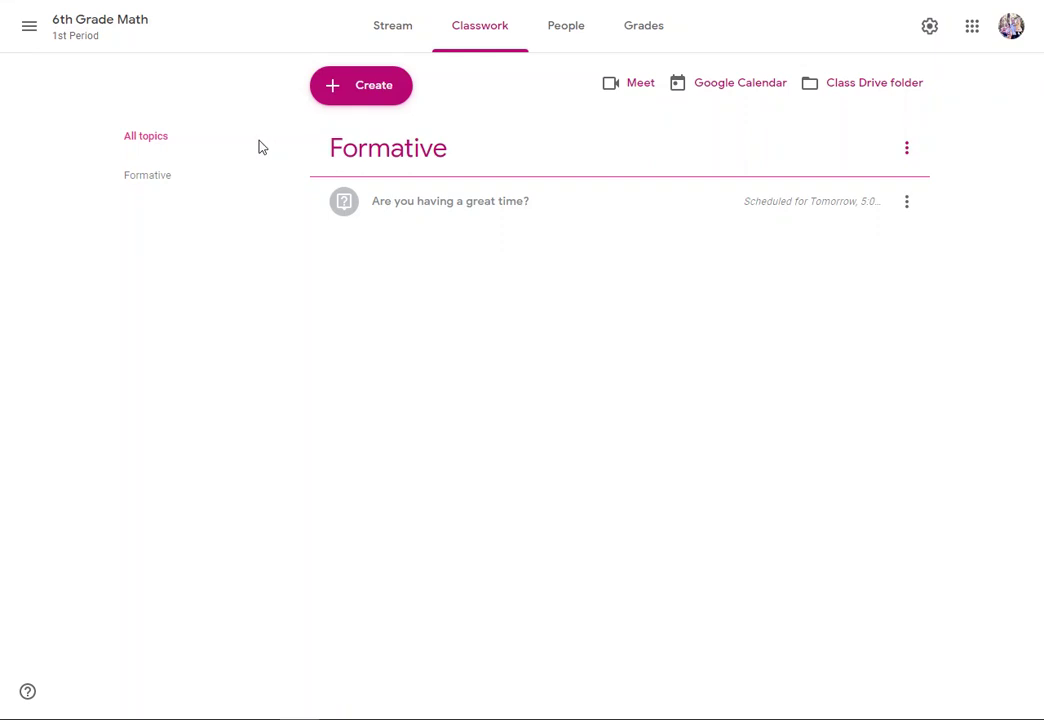
From the Classwork Create menu, start a new Quiz assignment with a Blank Quiz attached.
{"action": "left_click", "coordinate": [359, 98]}
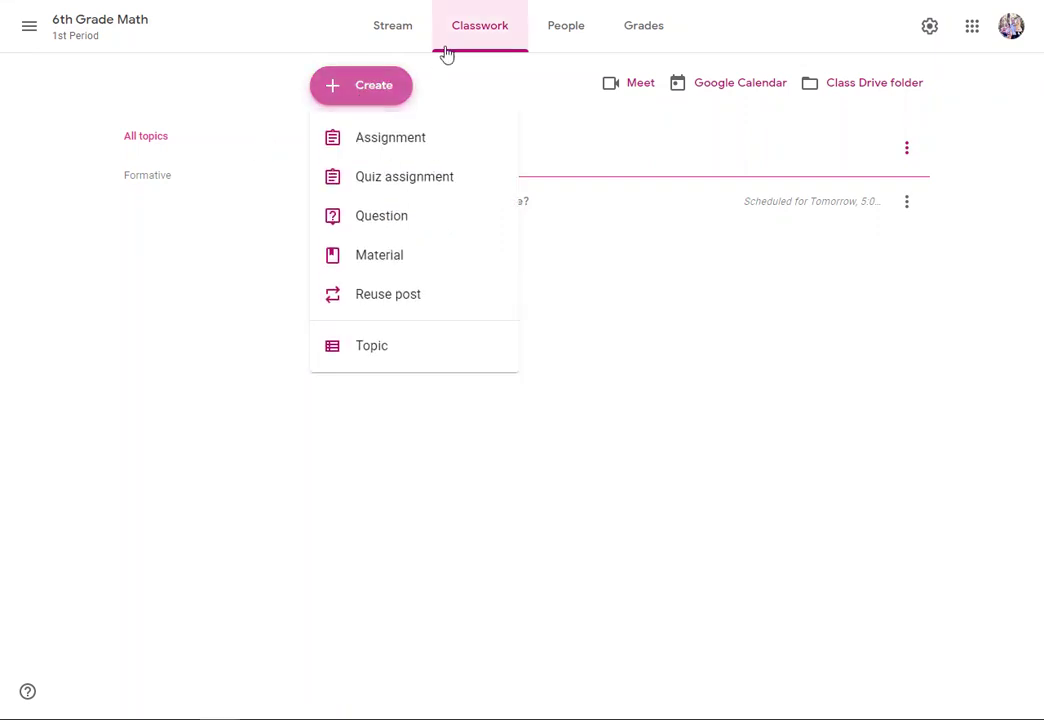
{"action": "left_click", "coordinate": [386, 188]}
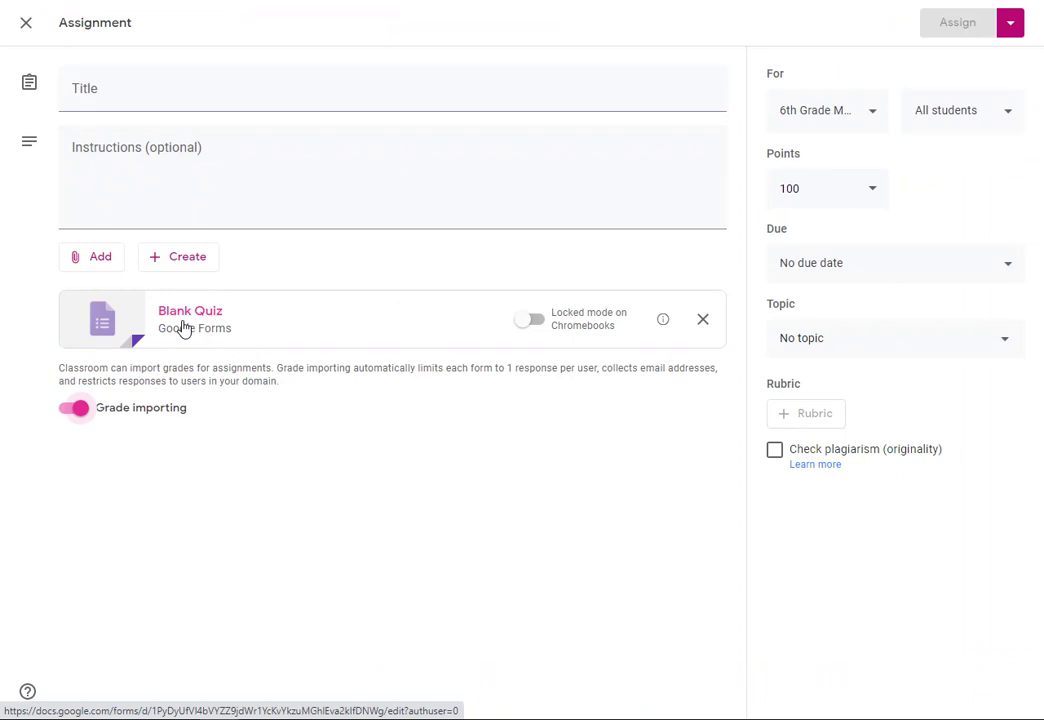
Title the assignment 'Math lesson 1' and enter the instructions 'Complete the forand submit the form.'.
{"action": "left_click", "coordinate": [111, 96]}
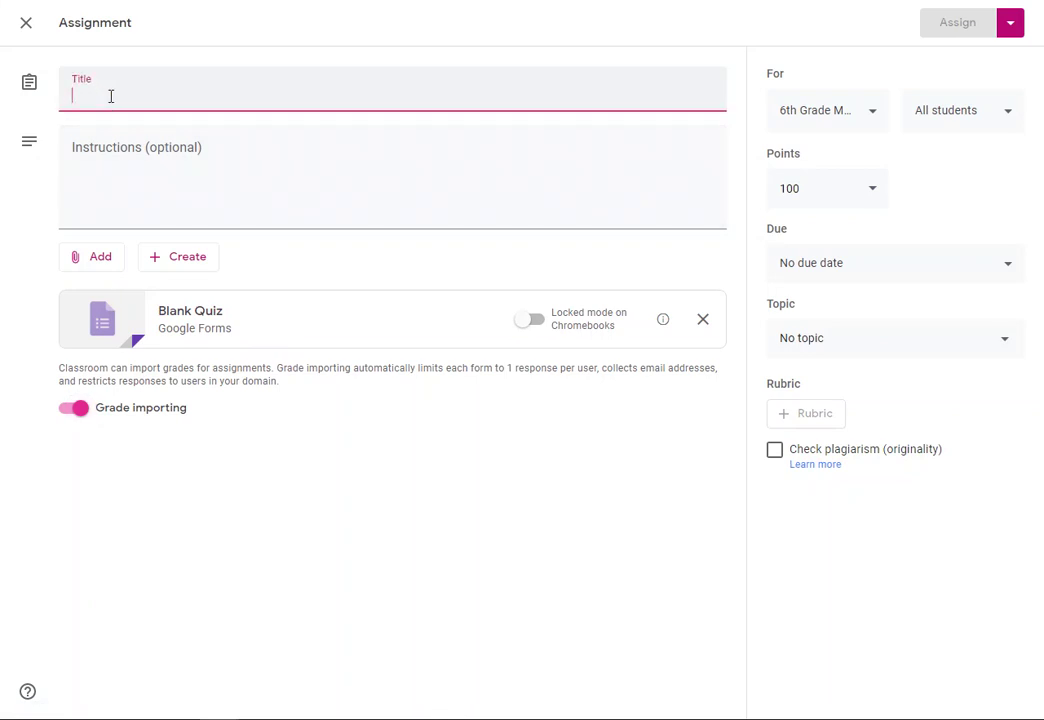
{"action": "type", "text": "MAth less"}
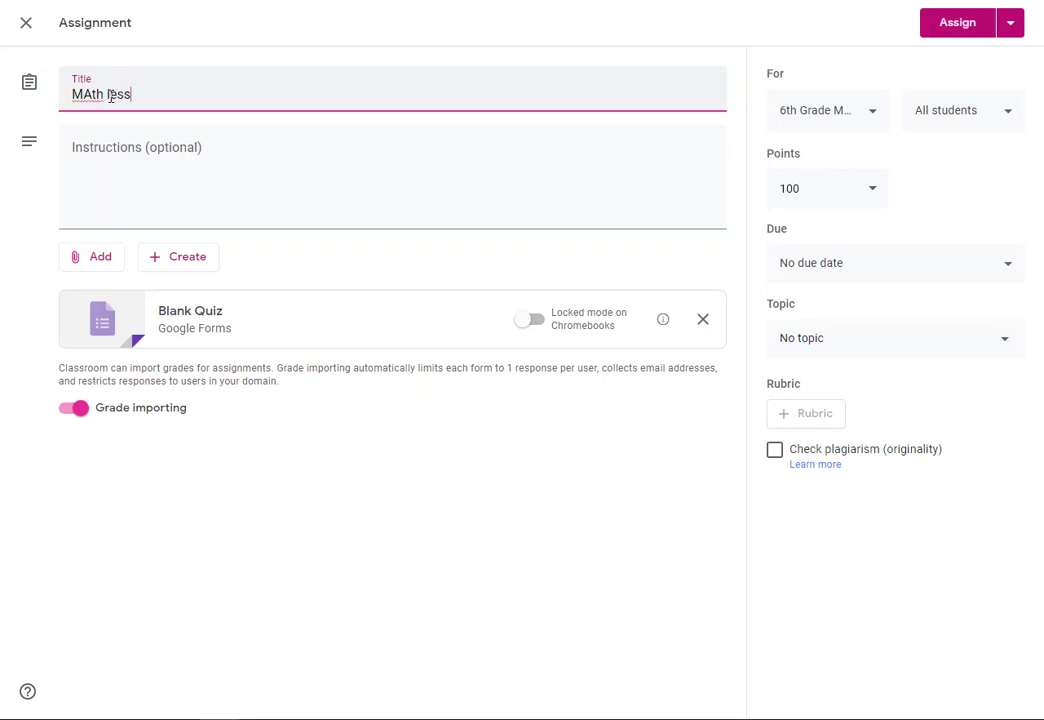
{"action": "type", "text": "on 1"}
{"action": "left_click", "coordinate": [91, 94]}
{"action": "key", "text": "BackSpace"}
{"action": "type", "text": "a"}
{"action": "left_click", "coordinate": [120, 195]}
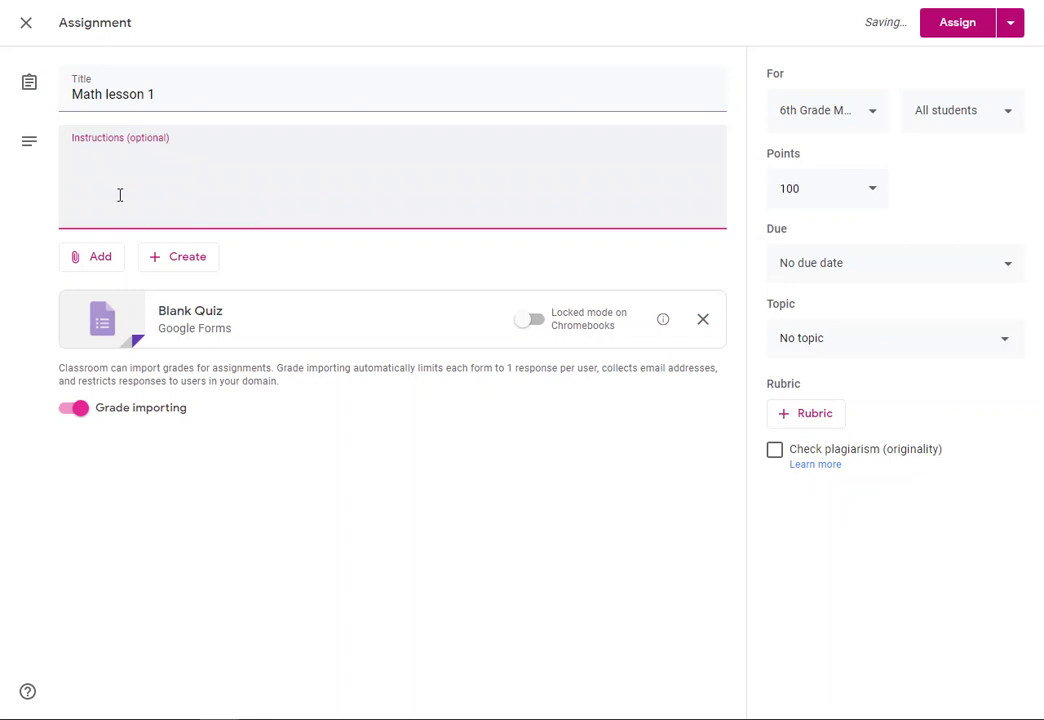
{"action": "type", "text": "Complete the"}
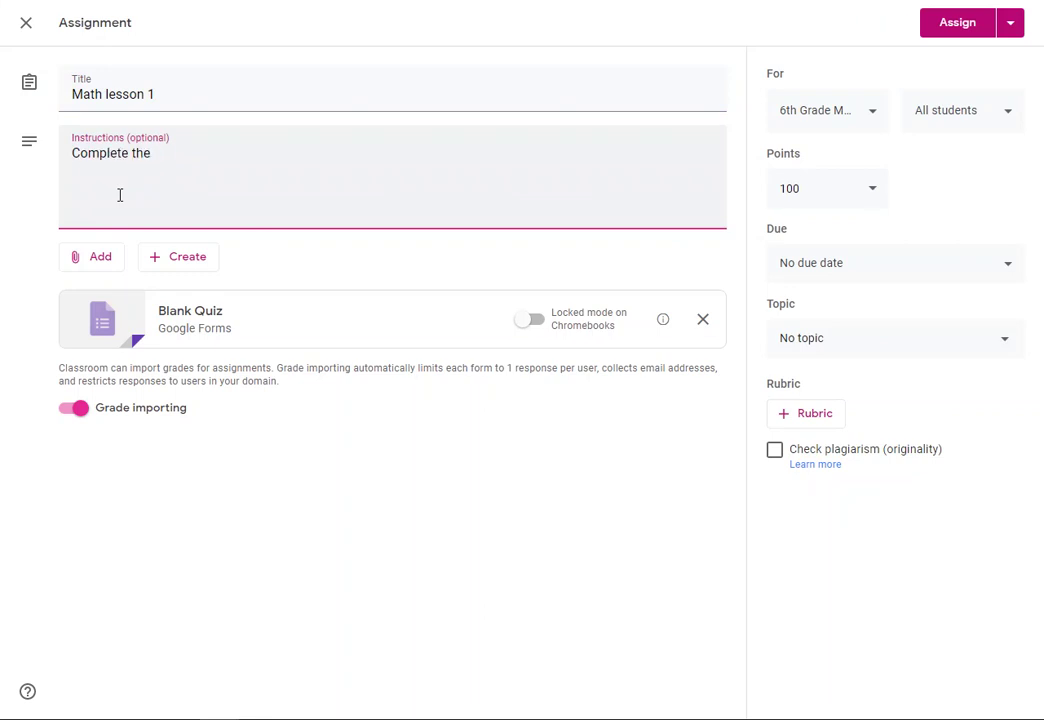
{"action": "type", "text": " forand submit the form."}
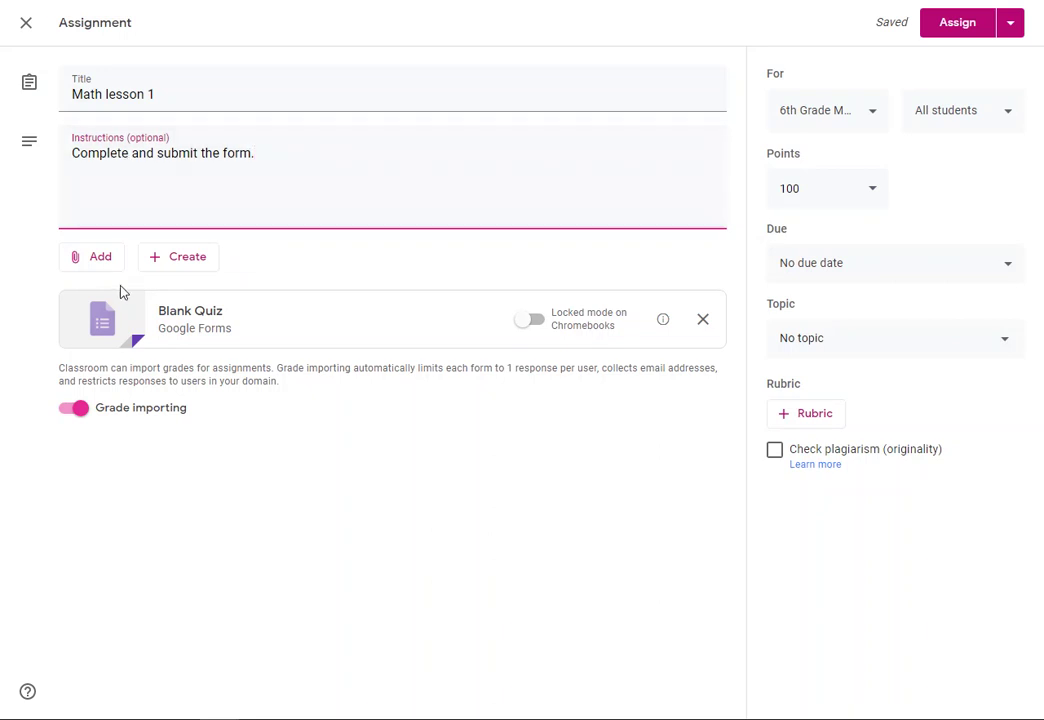
Open the attached Blank Quiz in Google Forms and view the question-type list.
{"action": "left_click", "coordinate": [190, 310]}
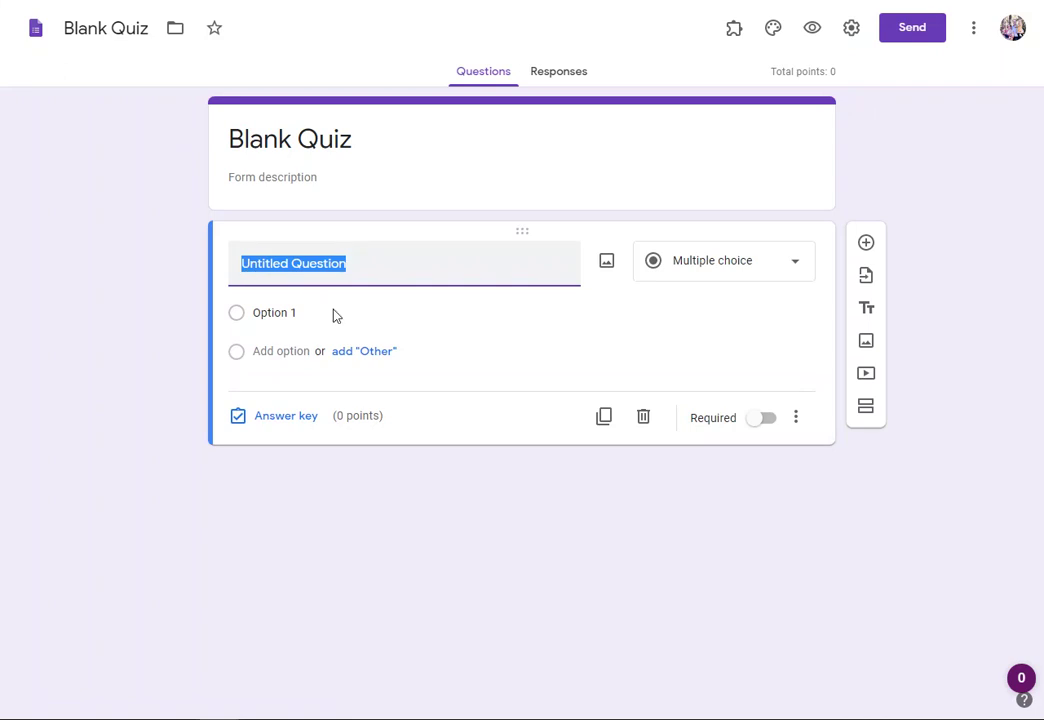
{"action": "left_click", "coordinate": [793, 266]}
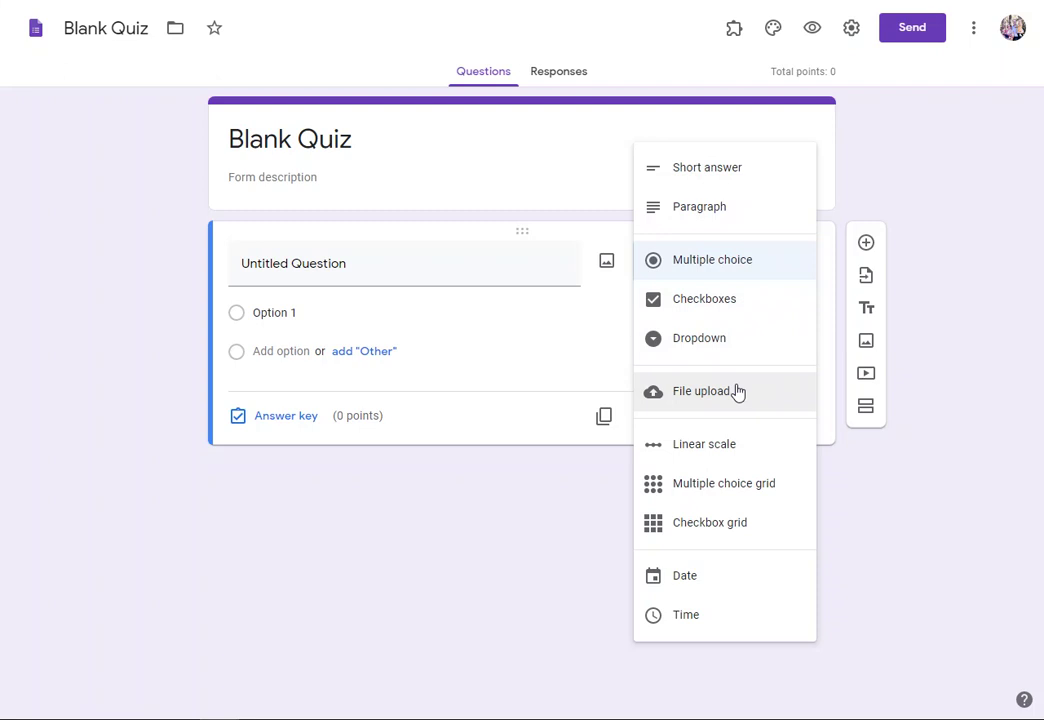
Keep Multiple choice and retitle the form 'Math Lesson 1'.
{"action": "left_click", "coordinate": [480, 464]}
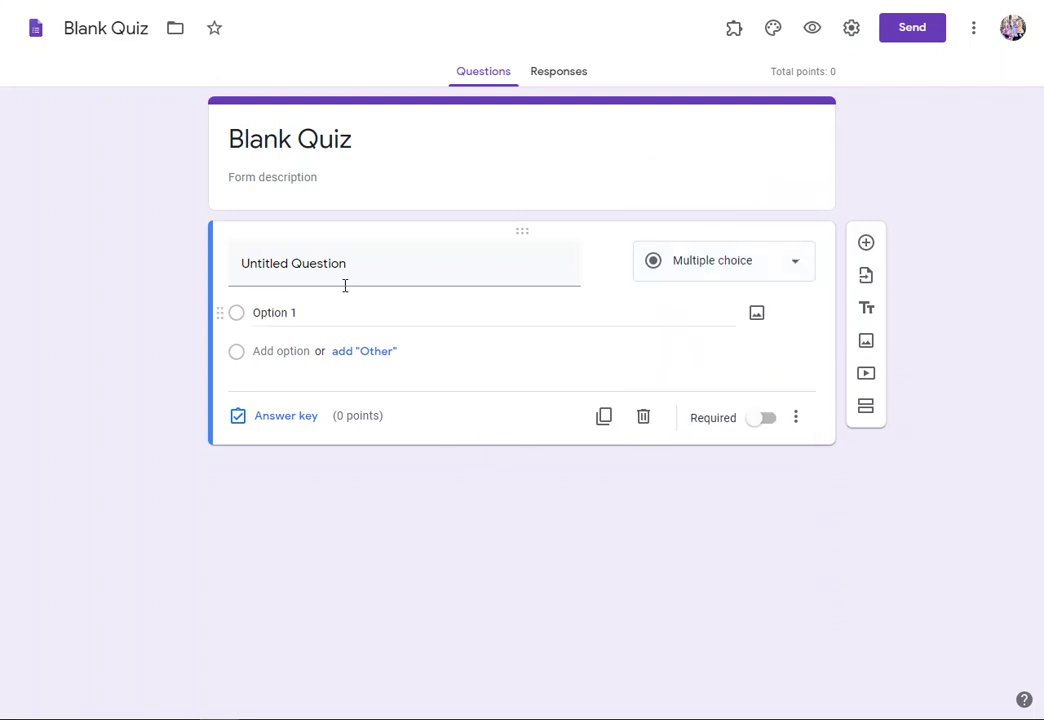
{"action": "left_click", "coordinate": [321, 146]}
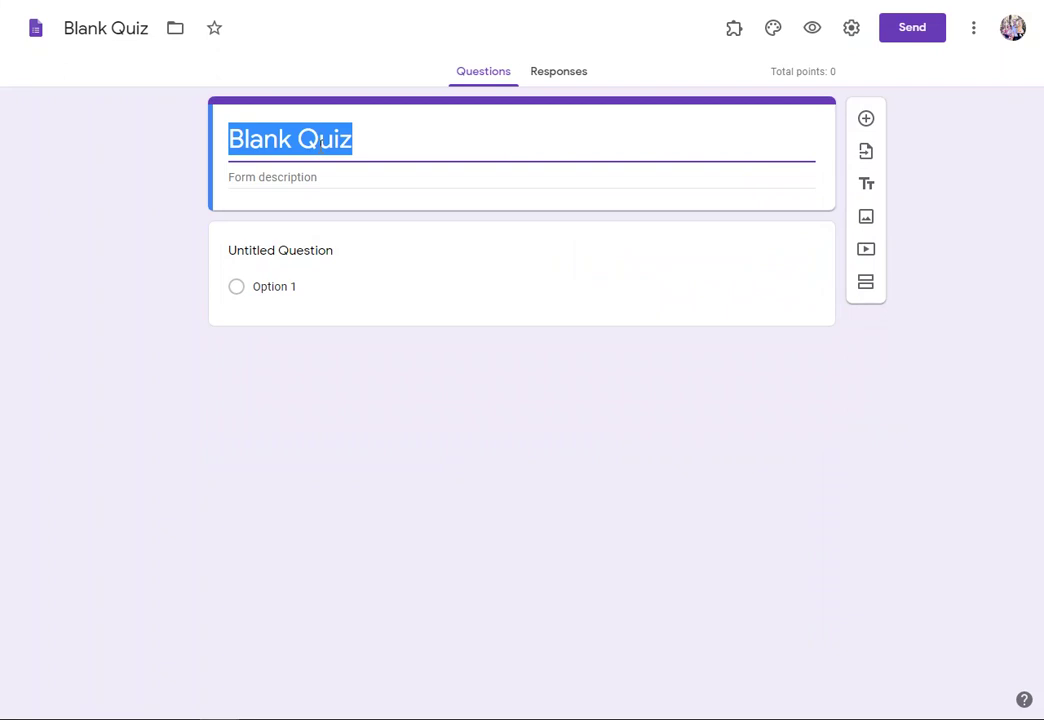
{"action": "type", "text": "MAth Lesson "}
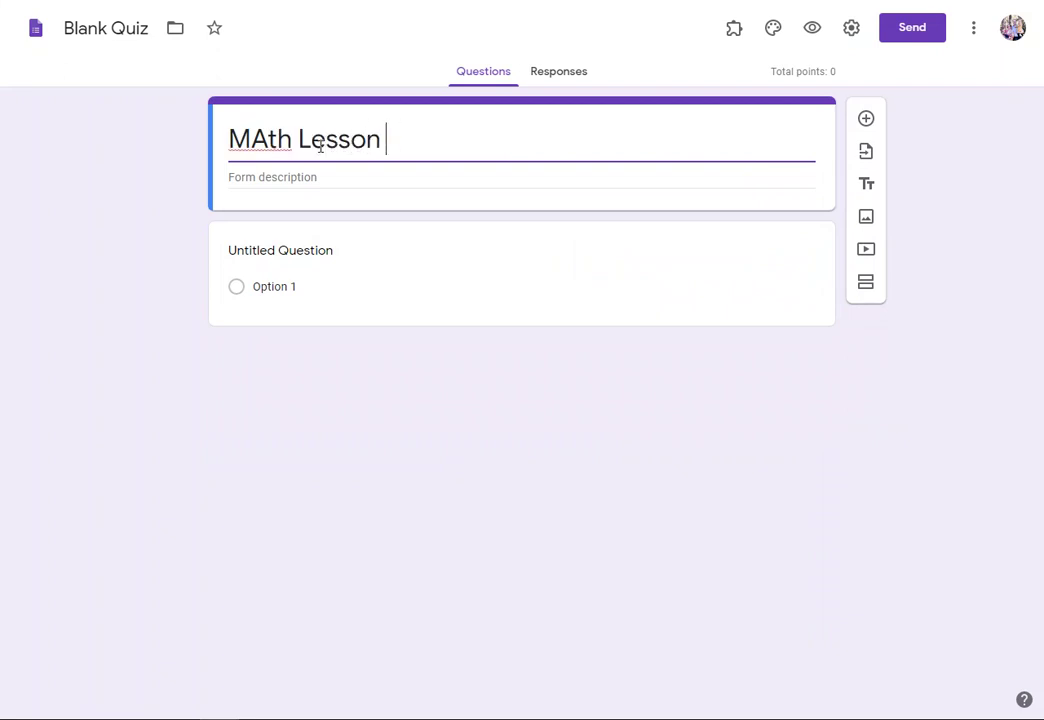
{"action": "type", "text": "1"}
{"action": "left_click", "coordinate": [258, 135]}
{"action": "key", "text": "Delete"}
{"action": "type", "text": "a"}
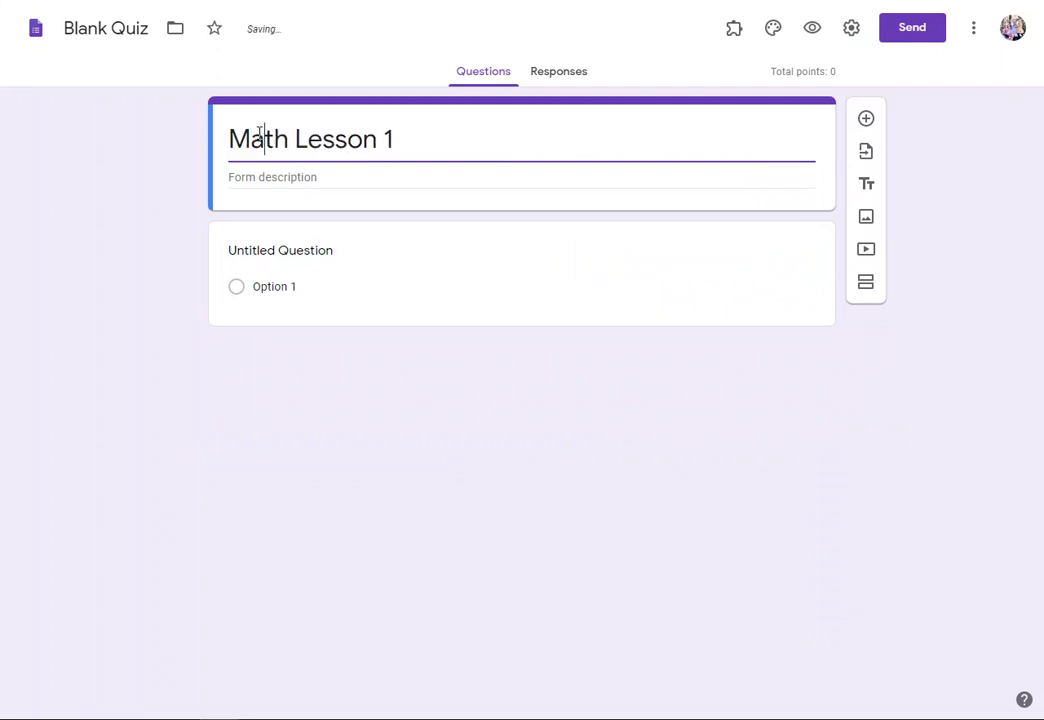
Write the question 'What is 2+2' with answer choices 3, 4, 5 and 6.
{"action": "left_click", "coordinate": [271, 255]}
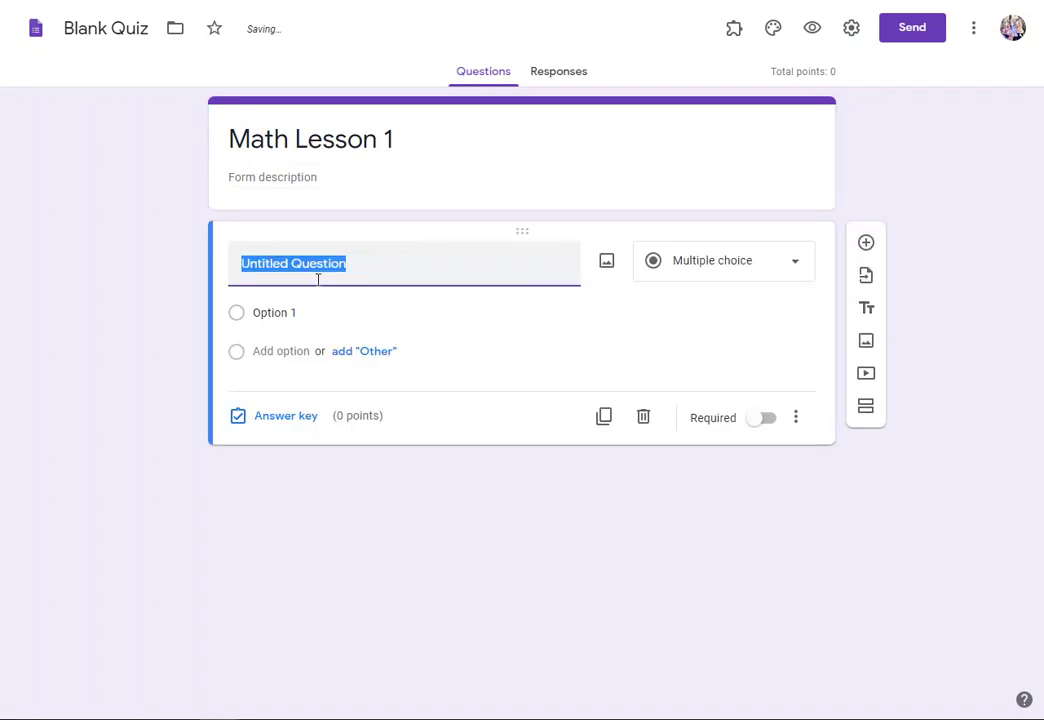
{"action": "type", "text": "What is 2+2"}
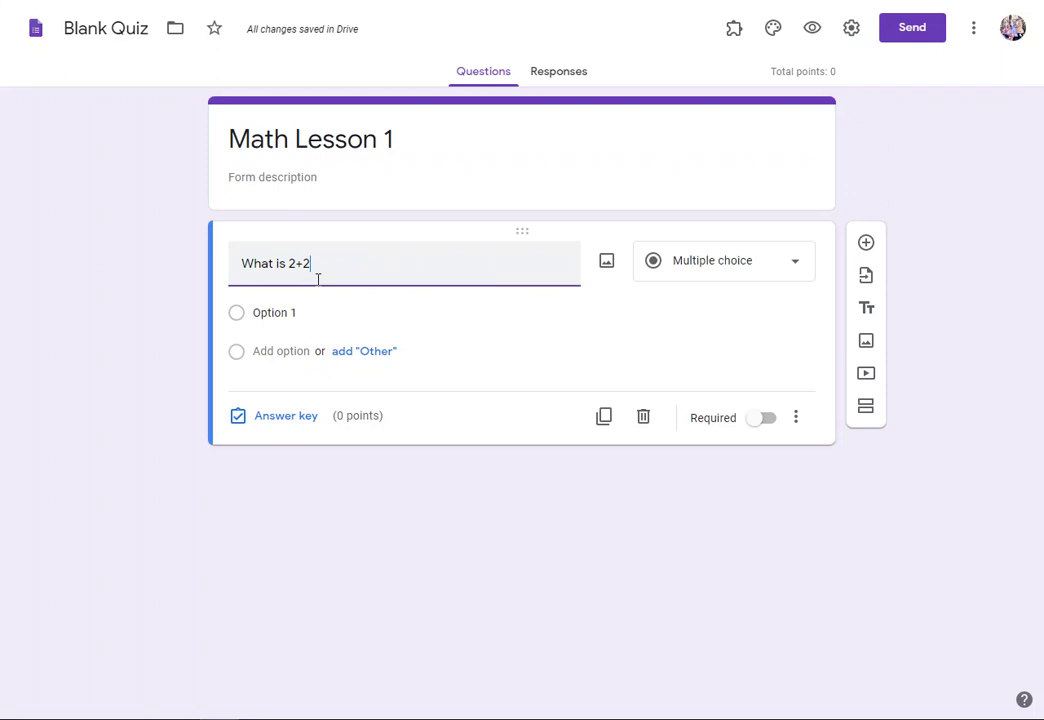
{"action": "left_click", "coordinate": [273, 312]}
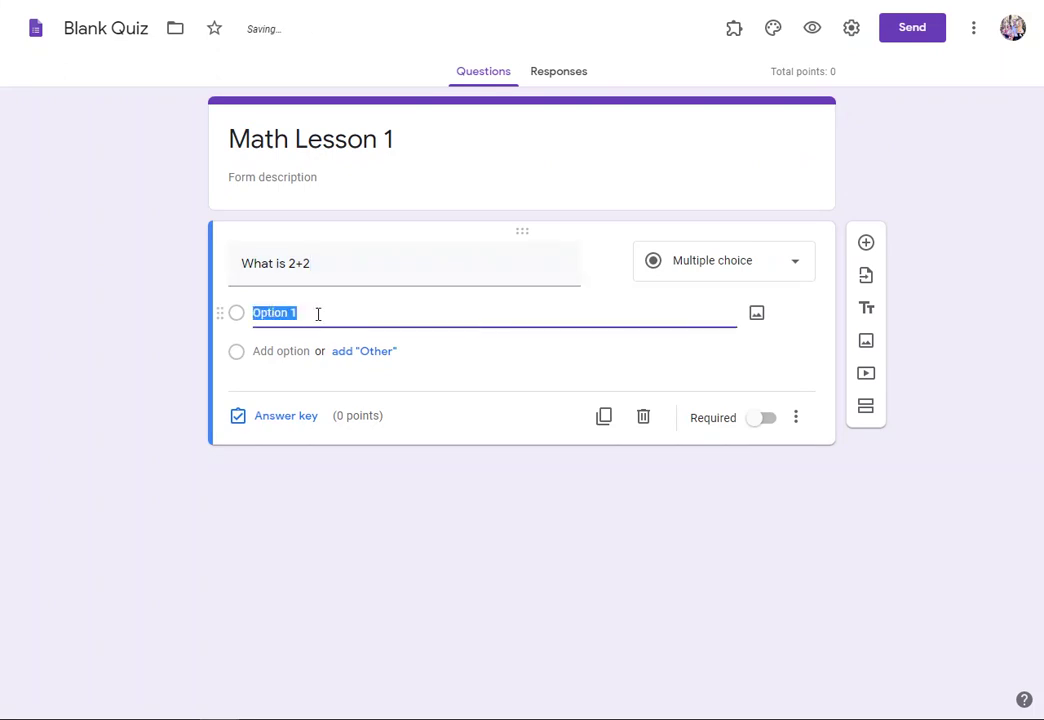
{"action": "type", "text": "3"}
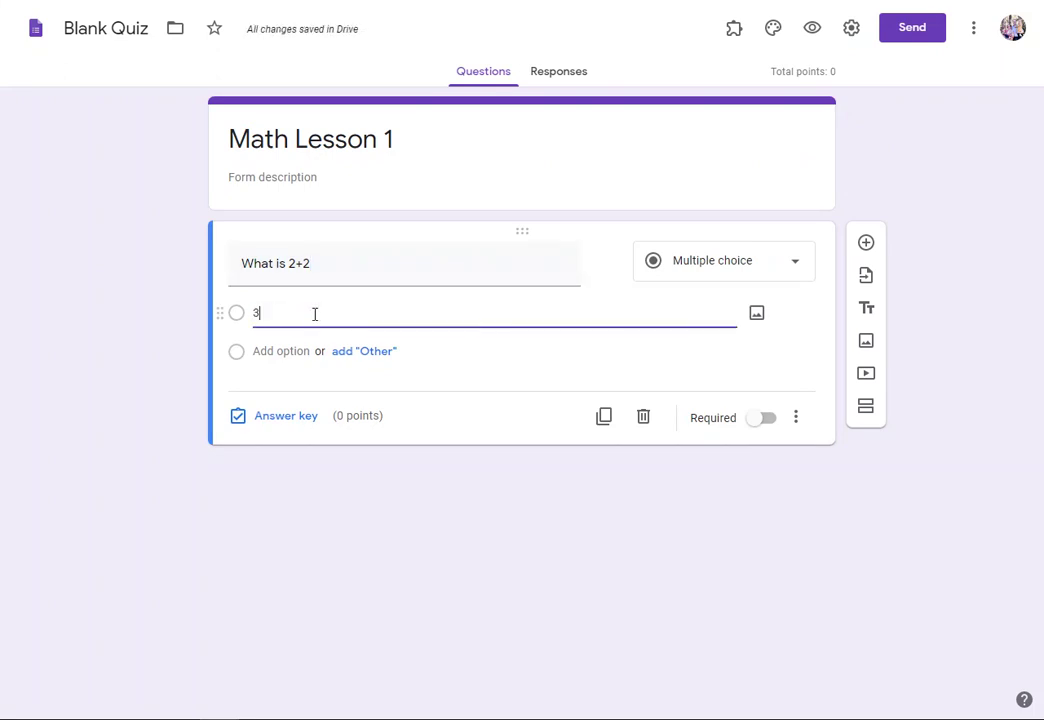
{"action": "left_click", "coordinate": [280, 351]}
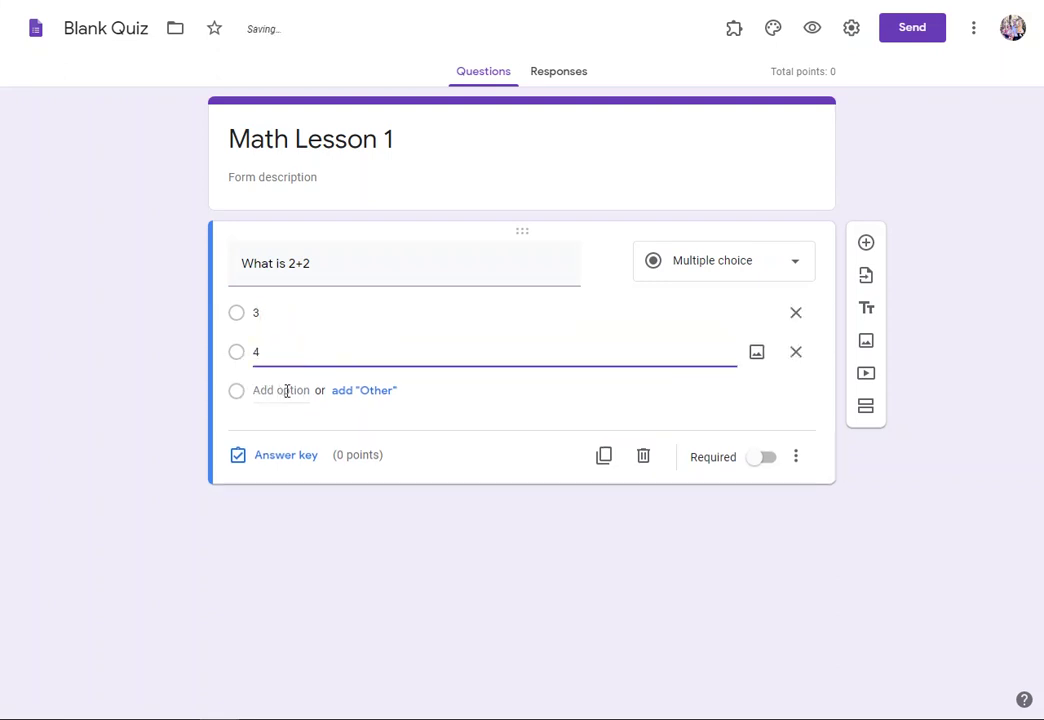
{"action": "left_click", "coordinate": [281, 390]}
{"action": "type", "text": "5"}
{"action": "left_click", "coordinate": [280, 431]}
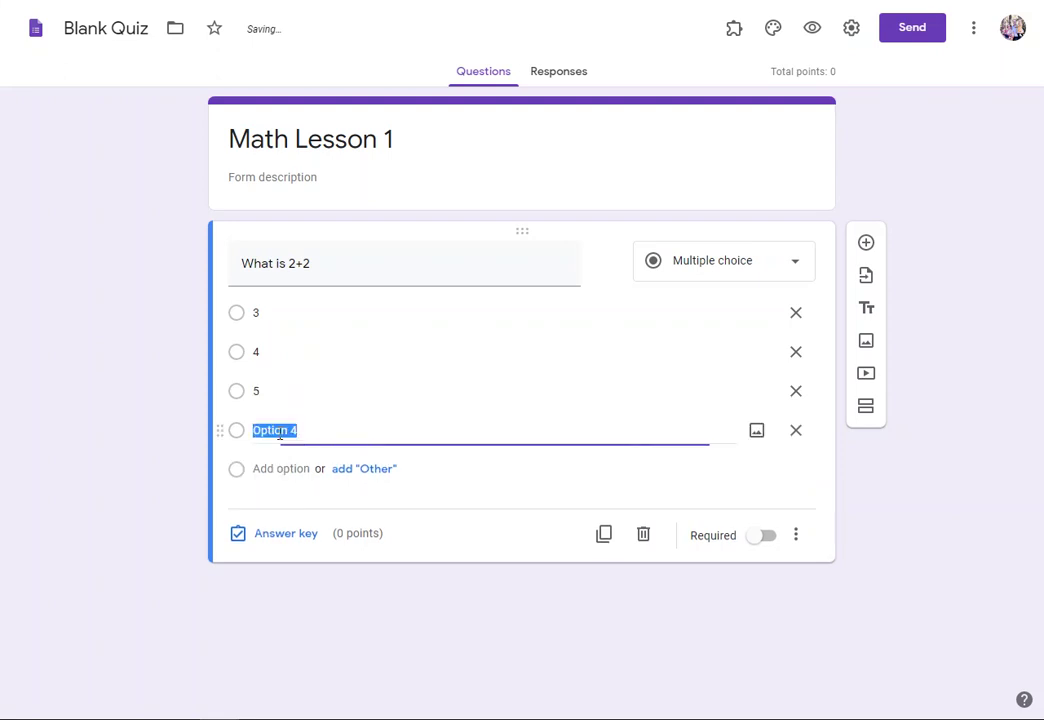
{"action": "type", "text": "6"}
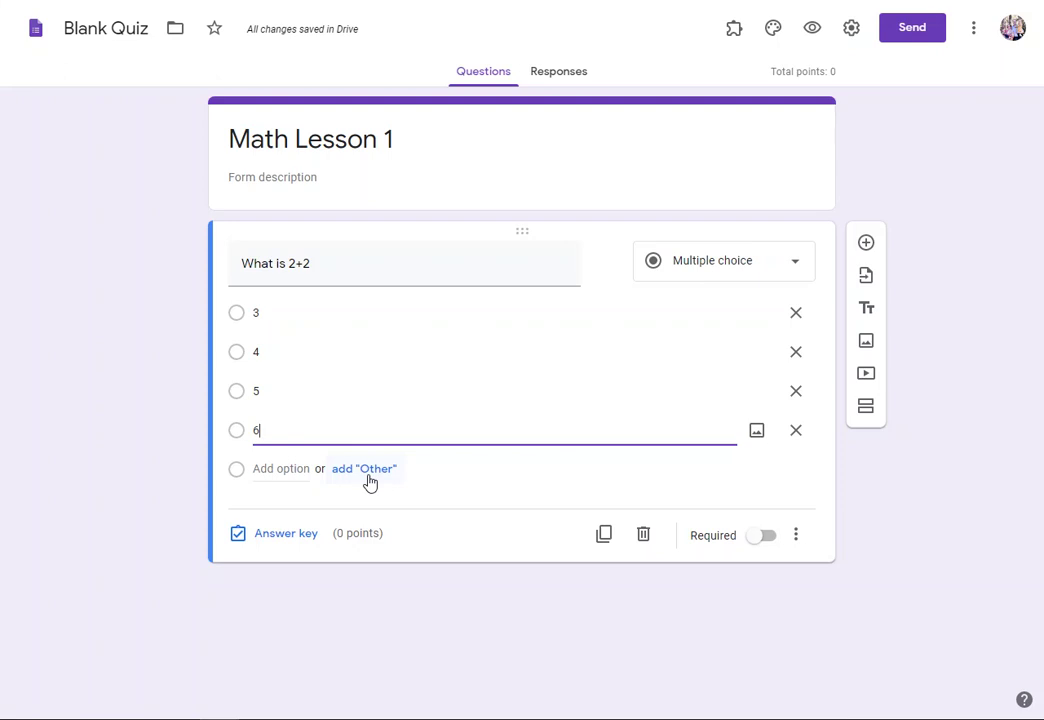
Add an Other answer choice, then remove it again.
{"action": "left_click", "coordinate": [366, 469]}
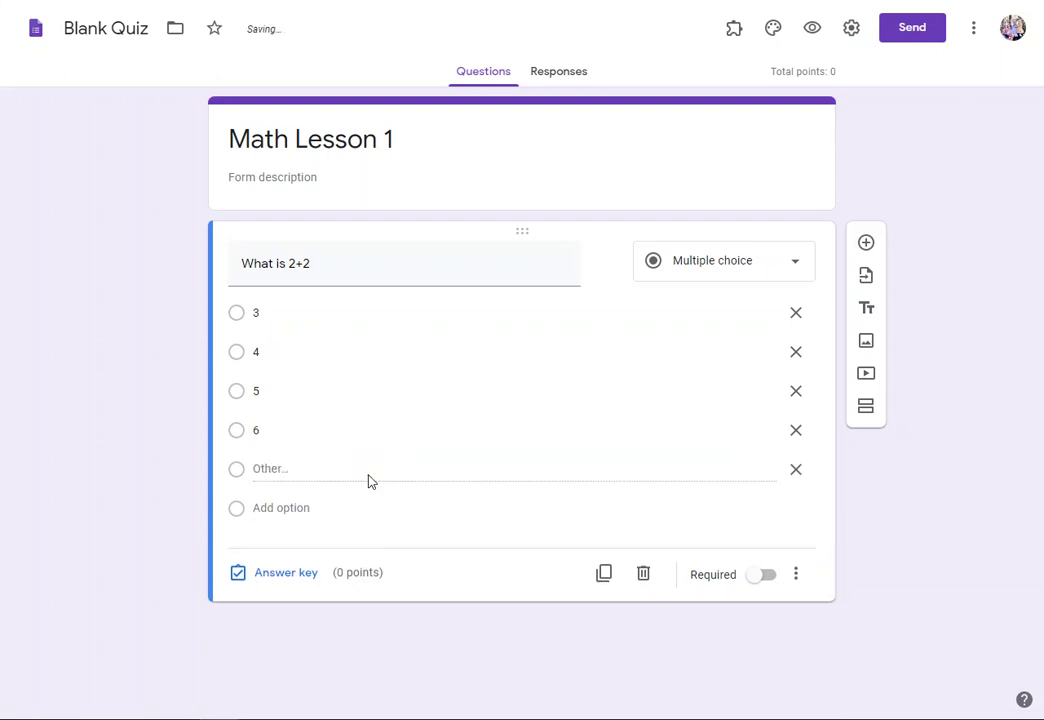
{"action": "double_click", "coordinate": [268, 470]}
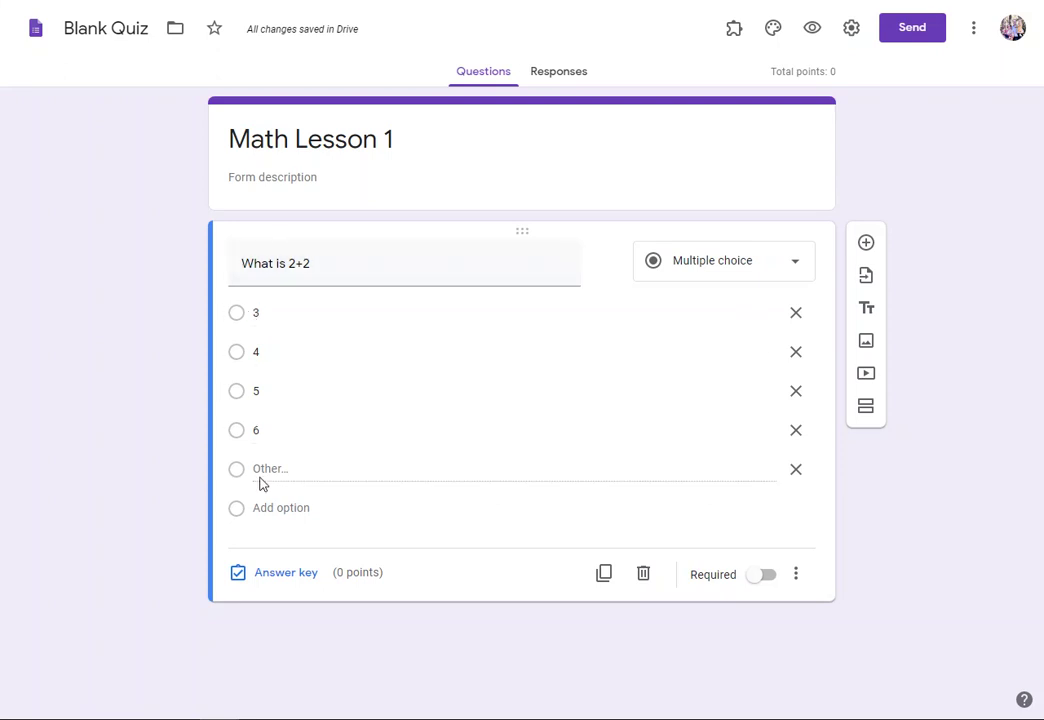
{"action": "left_click", "coordinate": [793, 472]}
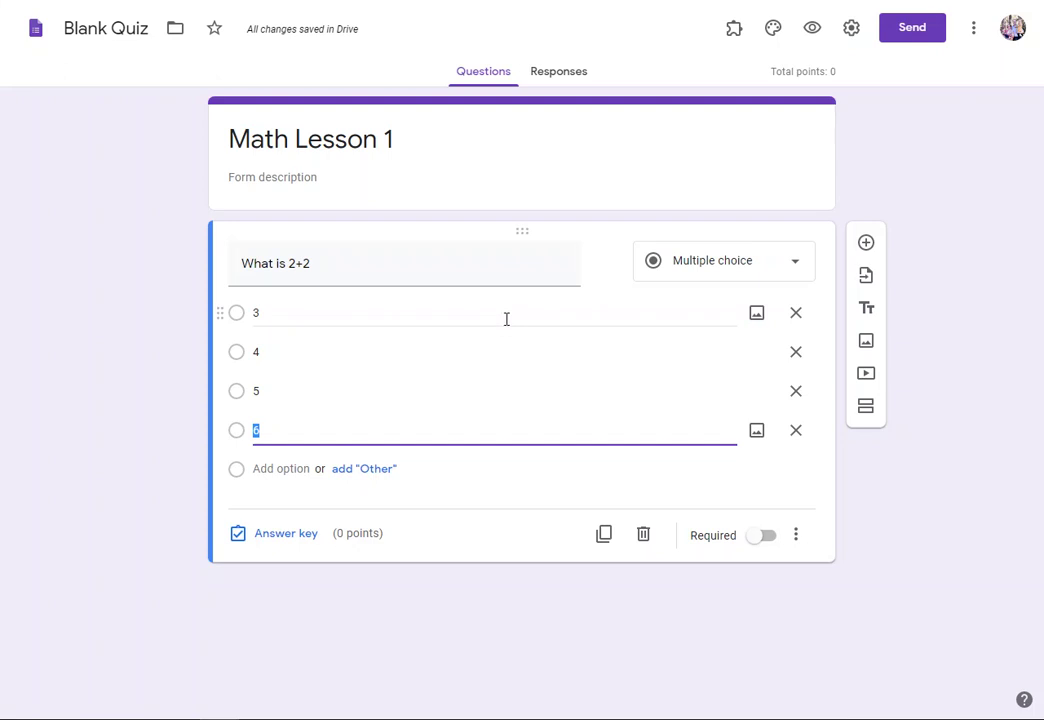
In the answer key, set the question to 1 point and mark 4 as correct.
{"action": "left_click", "coordinate": [286, 537]}
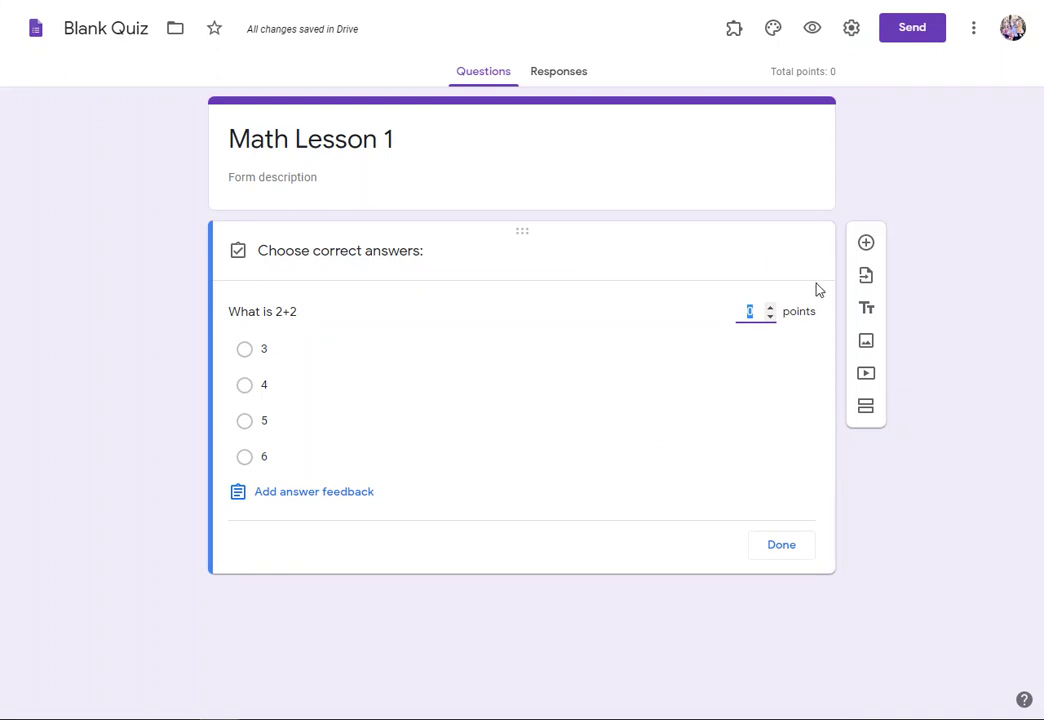
{"action": "left_click", "coordinate": [769, 307]}
{"action": "left_click", "coordinate": [245, 390]}
{"action": "left_click", "coordinate": [770, 548]}
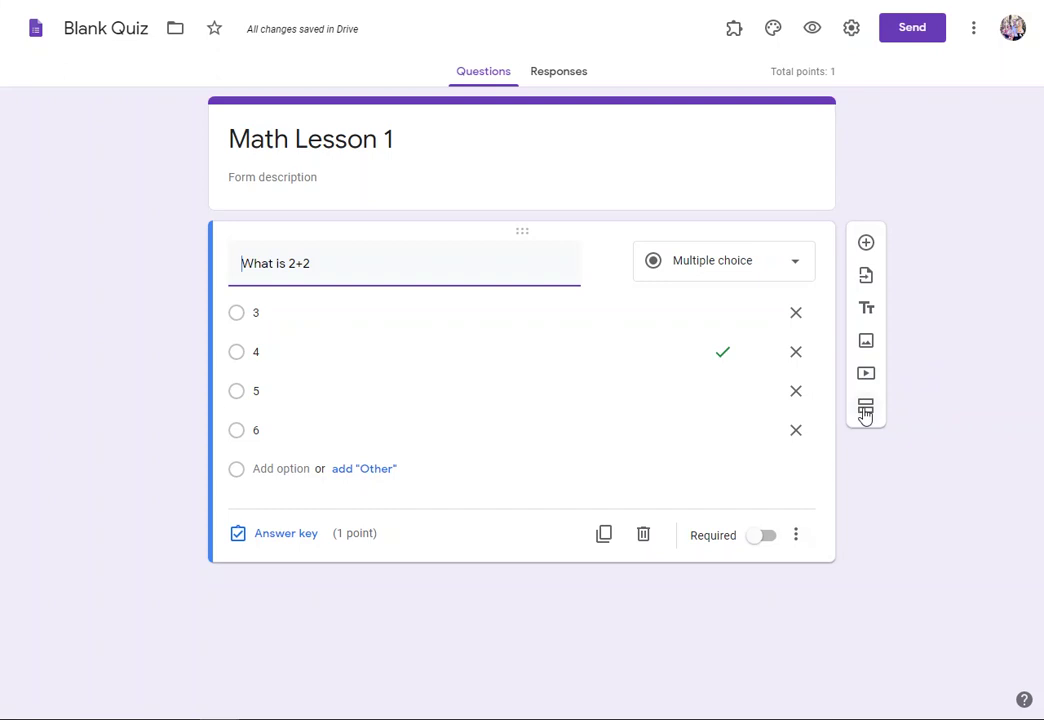
Add a new question, trying Checkboxes, Dropdown and Paragraph before settling on Short answer.
{"action": "left_click", "coordinate": [866, 243]}
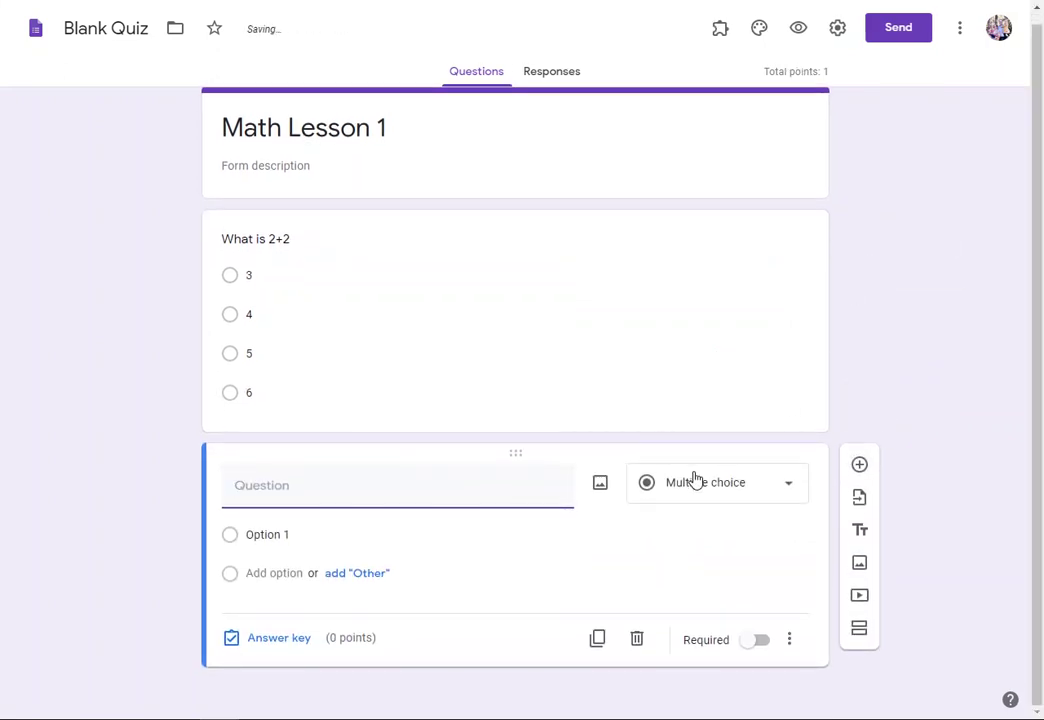
{"action": "left_click", "coordinate": [692, 478]}
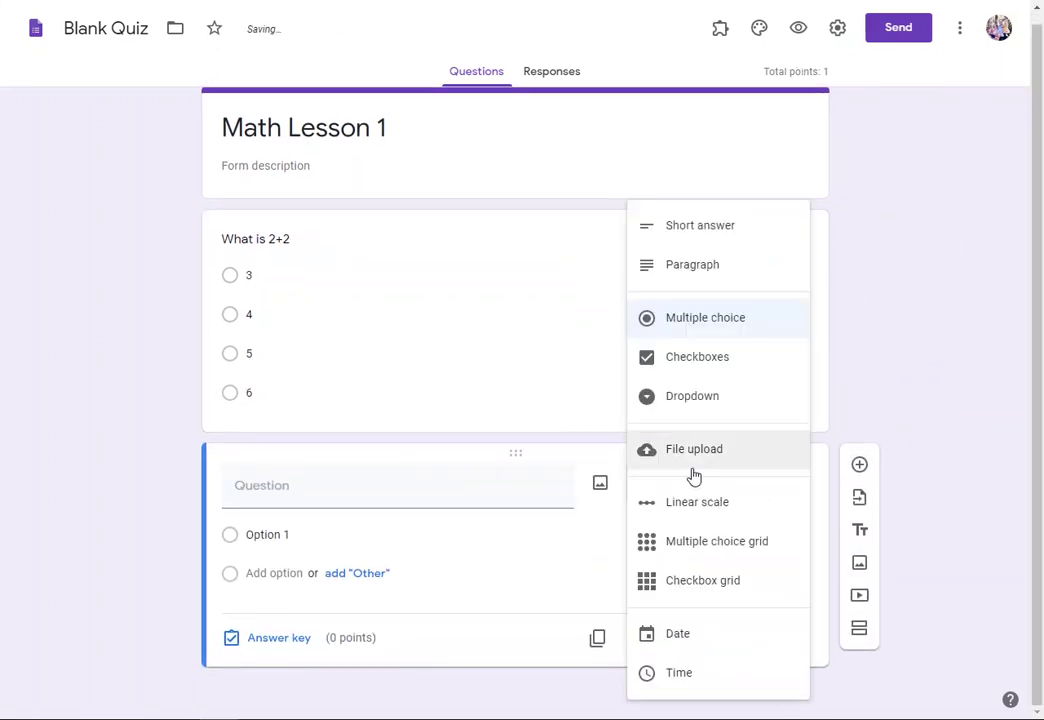
{"action": "left_click", "coordinate": [700, 360]}
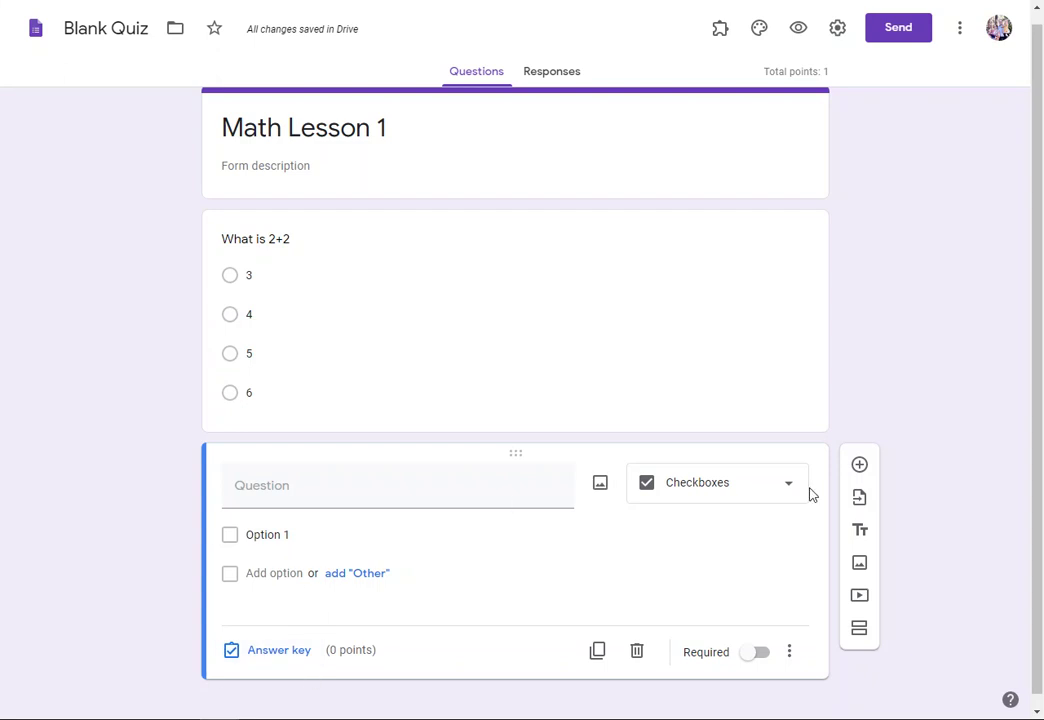
{"action": "left_click", "coordinate": [784, 499]}
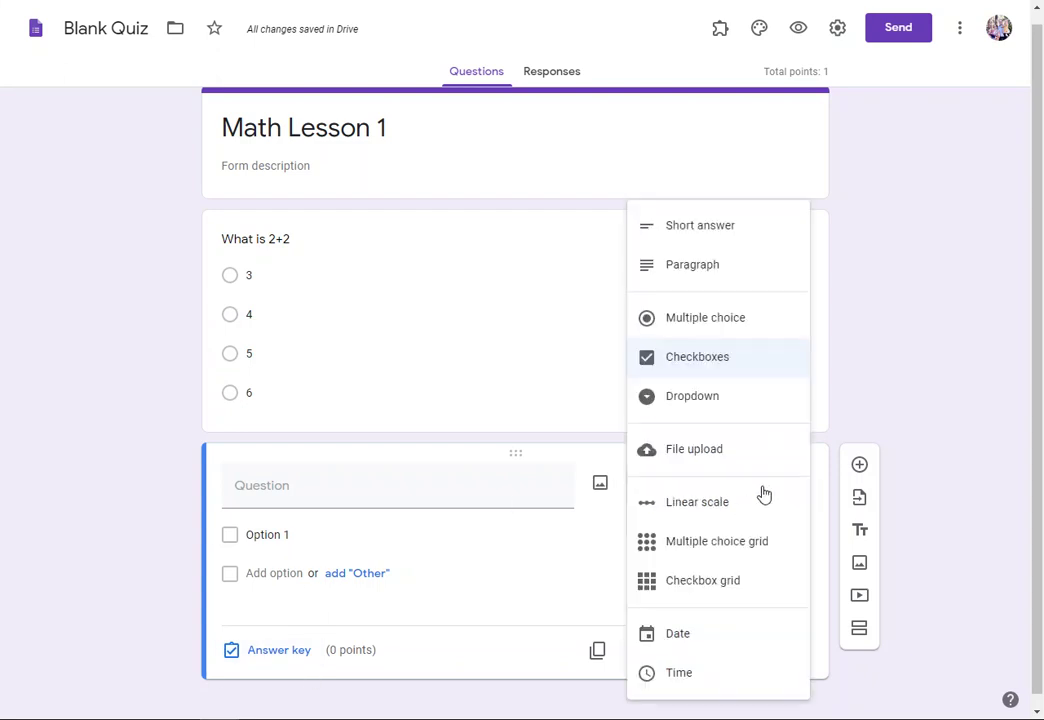
{"action": "left_click", "coordinate": [711, 398]}
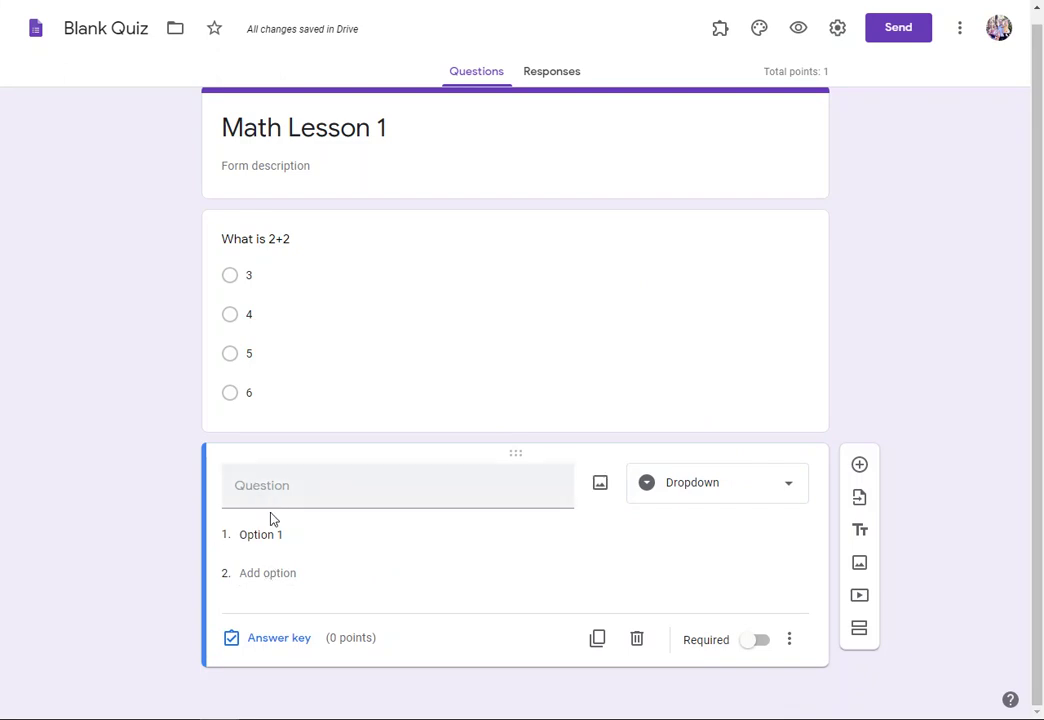
{"action": "left_click", "coordinate": [676, 505]}
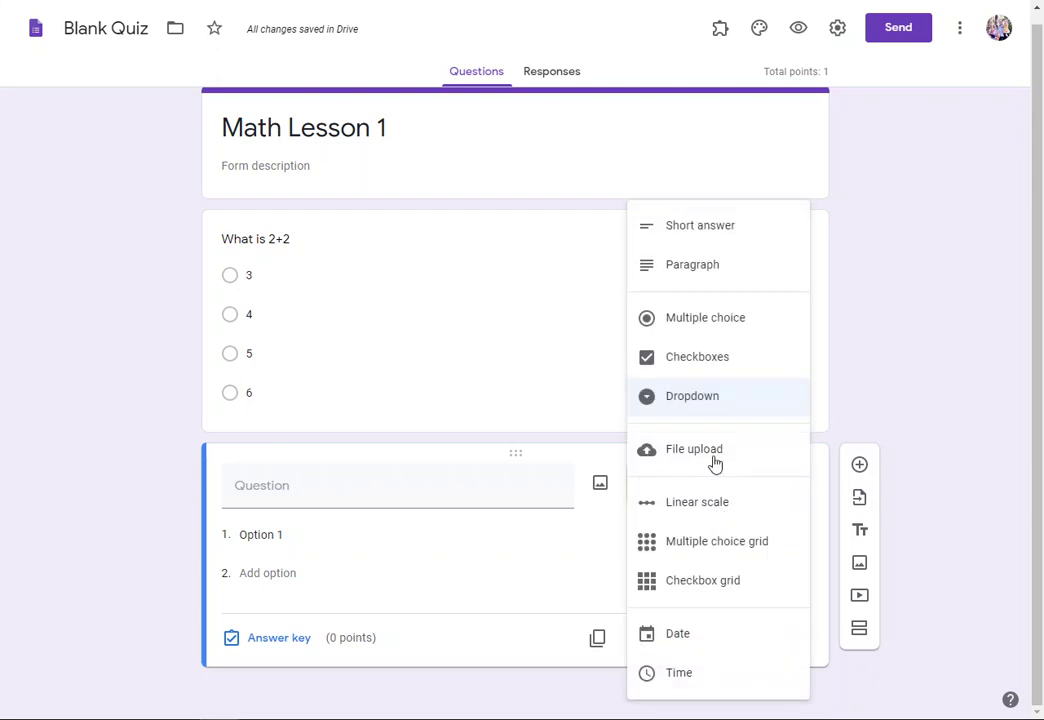
{"action": "left_click", "coordinate": [722, 266]}
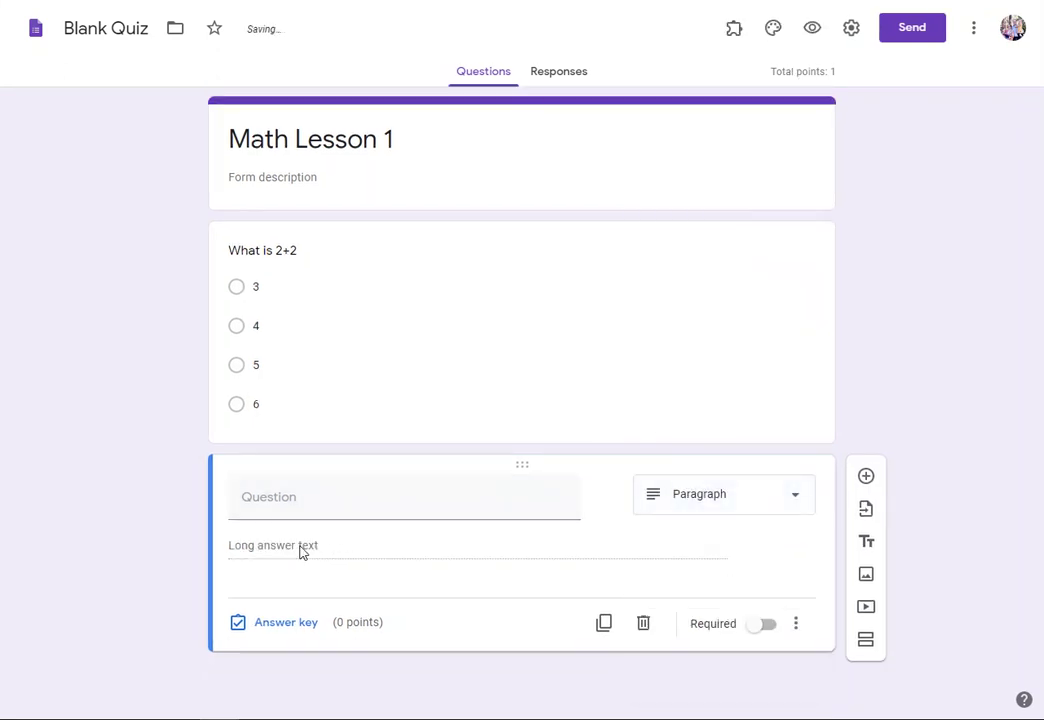
{"action": "left_click", "coordinate": [757, 497]}
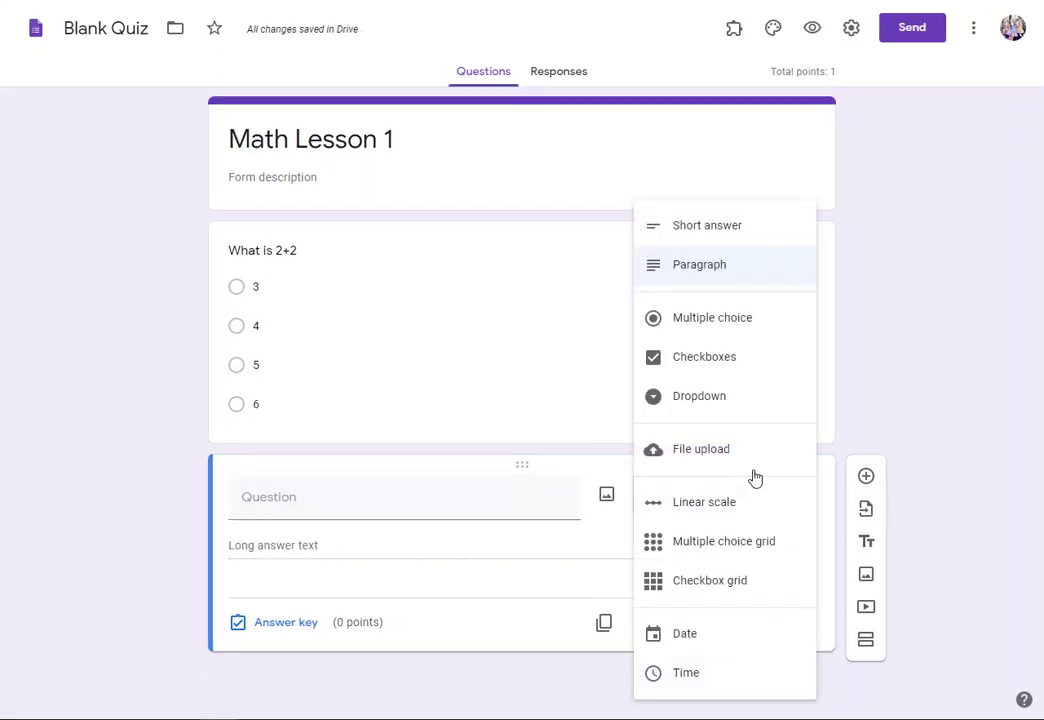
{"action": "left_click", "coordinate": [754, 237]}
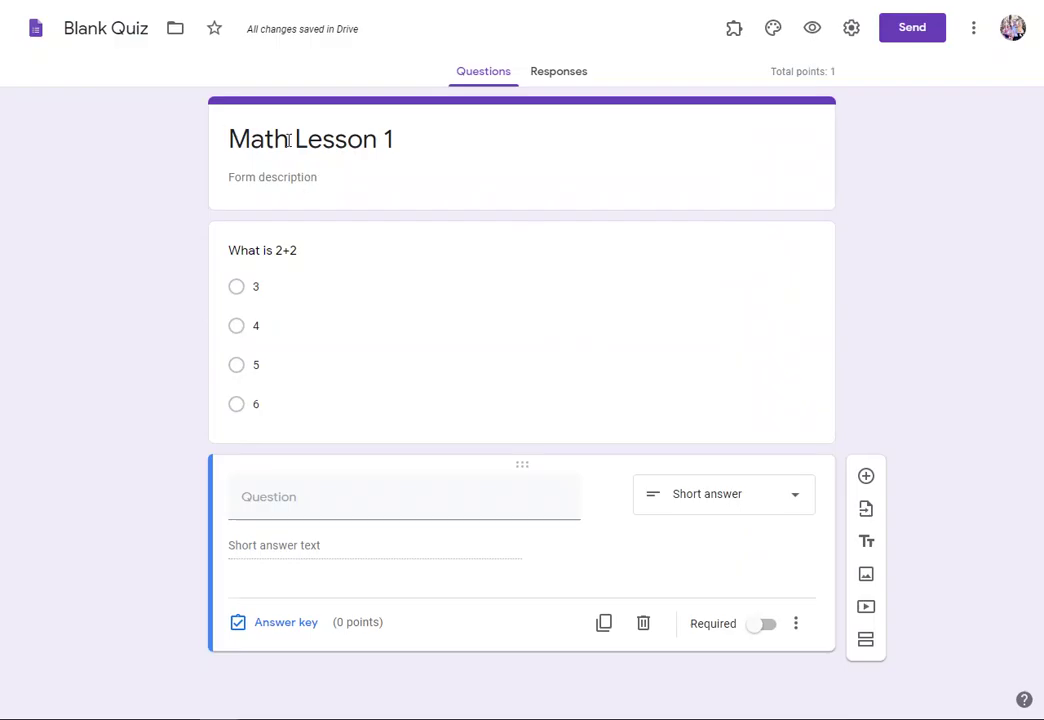
Rename the Forms file from 'Blank Quiz' to 'Math Lesson 1' and return to Classroom.
{"action": "triple_click", "coordinate": [287, 139]}
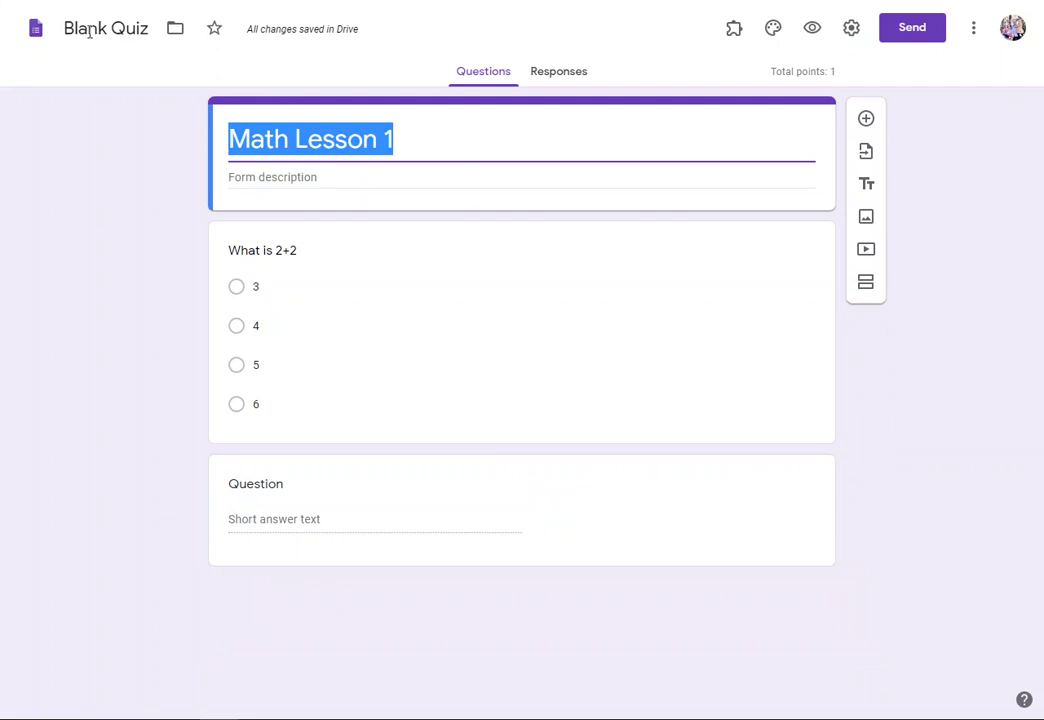
{"action": "left_click", "coordinate": [89, 30]}
{"action": "left_click_drag", "start_coordinate": [70, 28], "coordinate": [160, 31]}
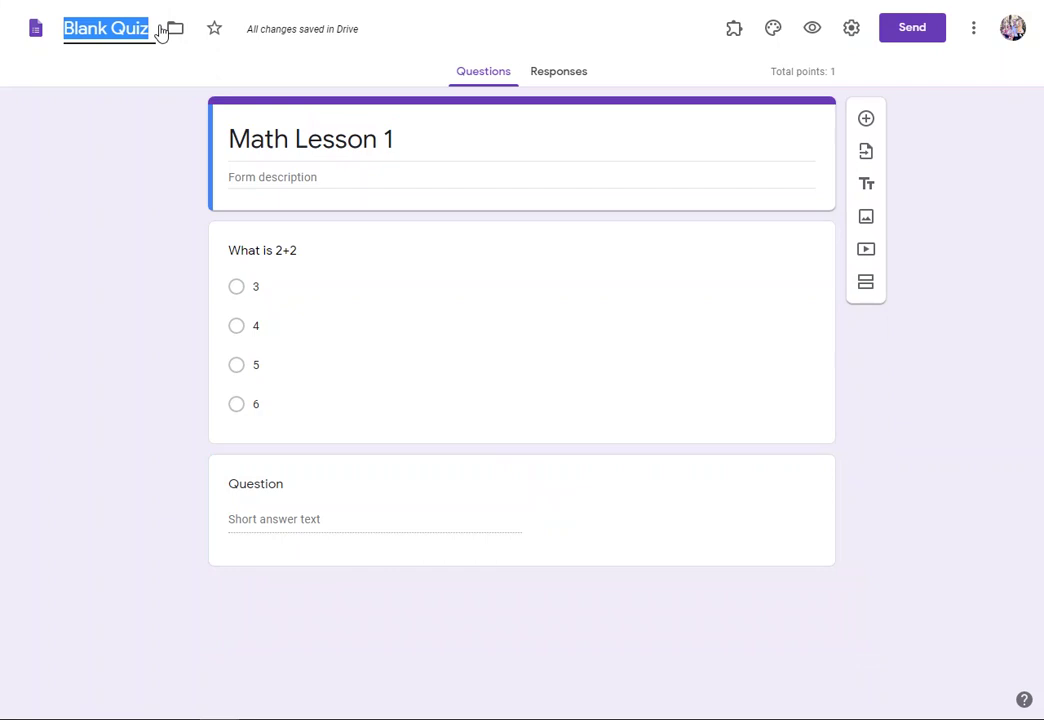
{"action": "type", "text": "Math"}
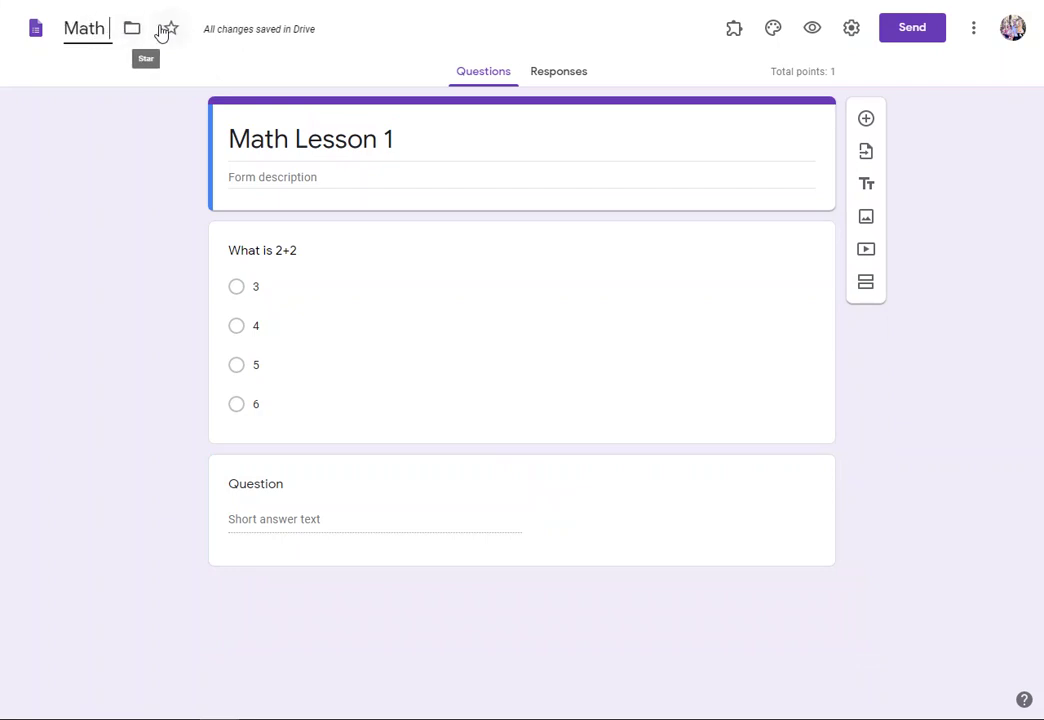
{"action": "type", "text": " Lesson 1"}
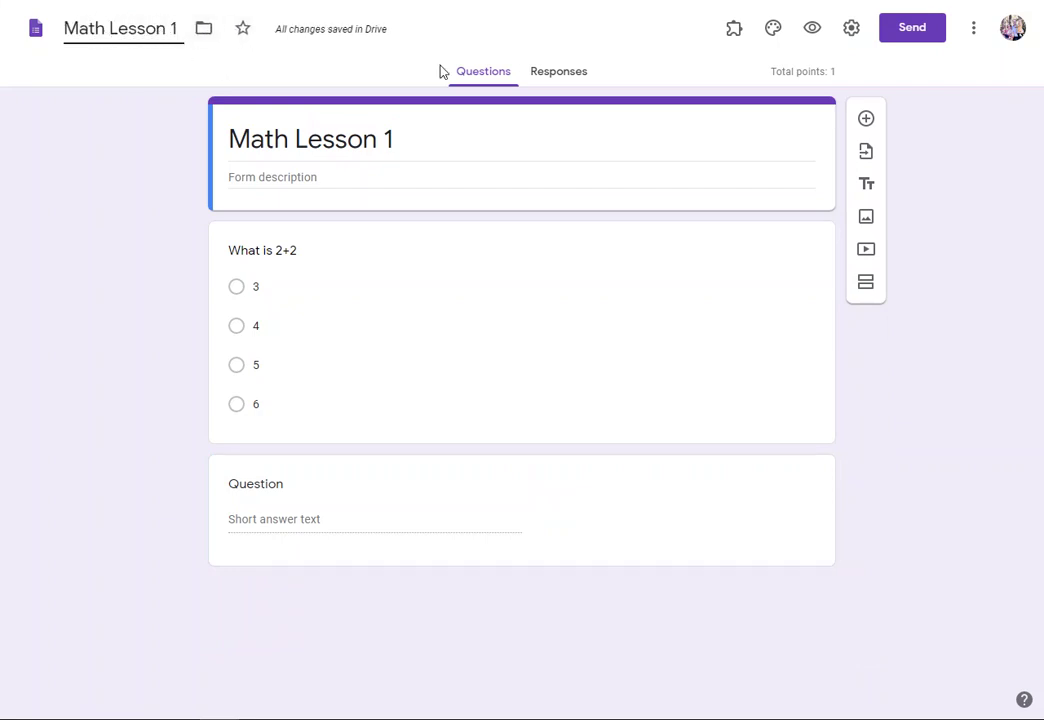
{"action": "key", "text": "ctrl+Tab"}
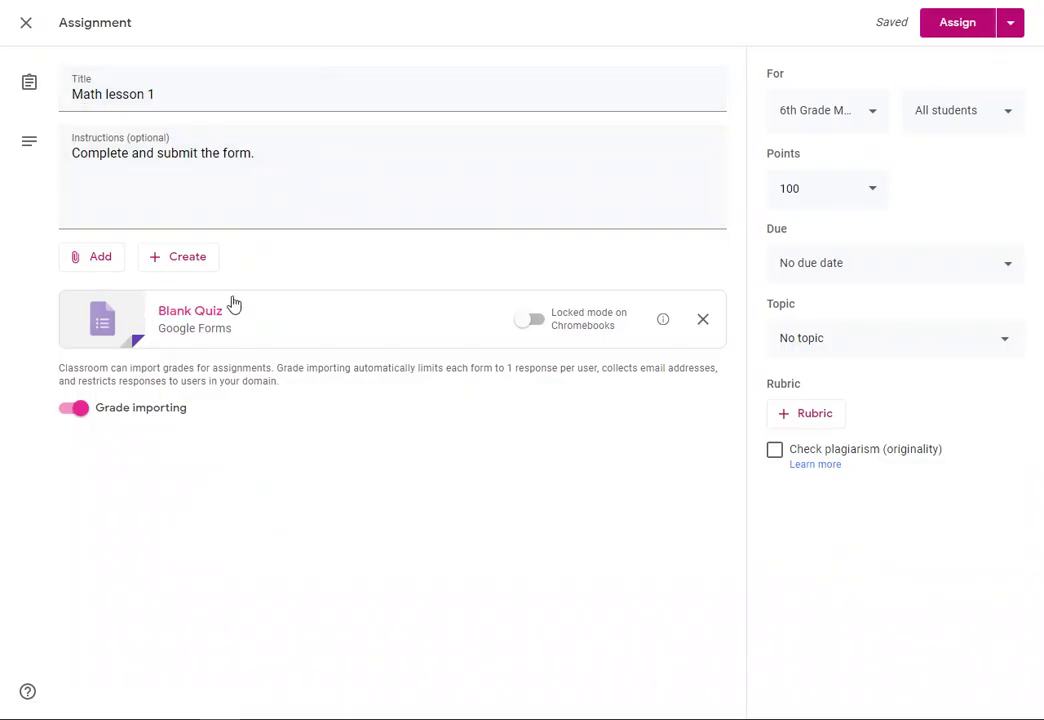
Assign the 'Math lesson 1' quiz to all students.
{"action": "left_click", "coordinate": [951, 28]}
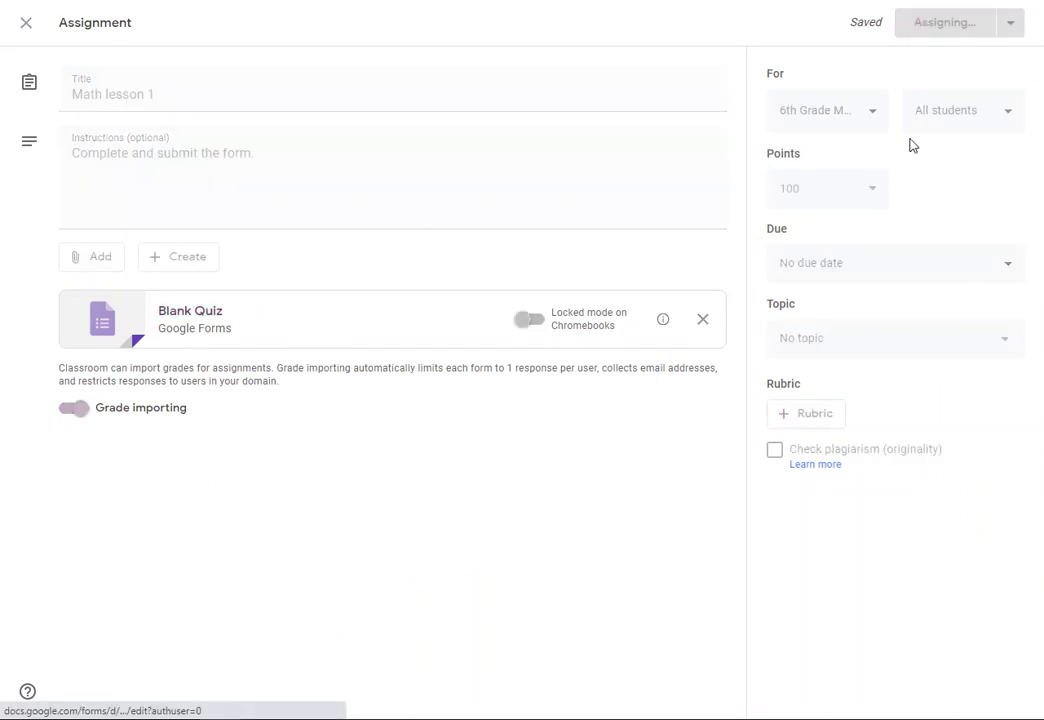